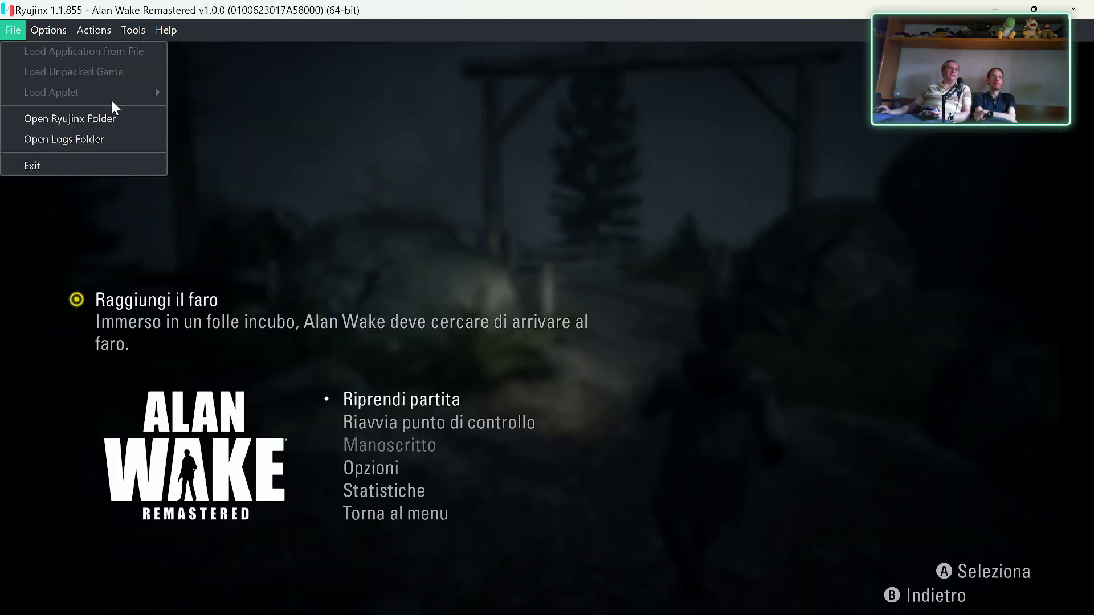
Stop the running Alan Wake Remastered emulation and close the emulator.
mouse_move(47, 33)
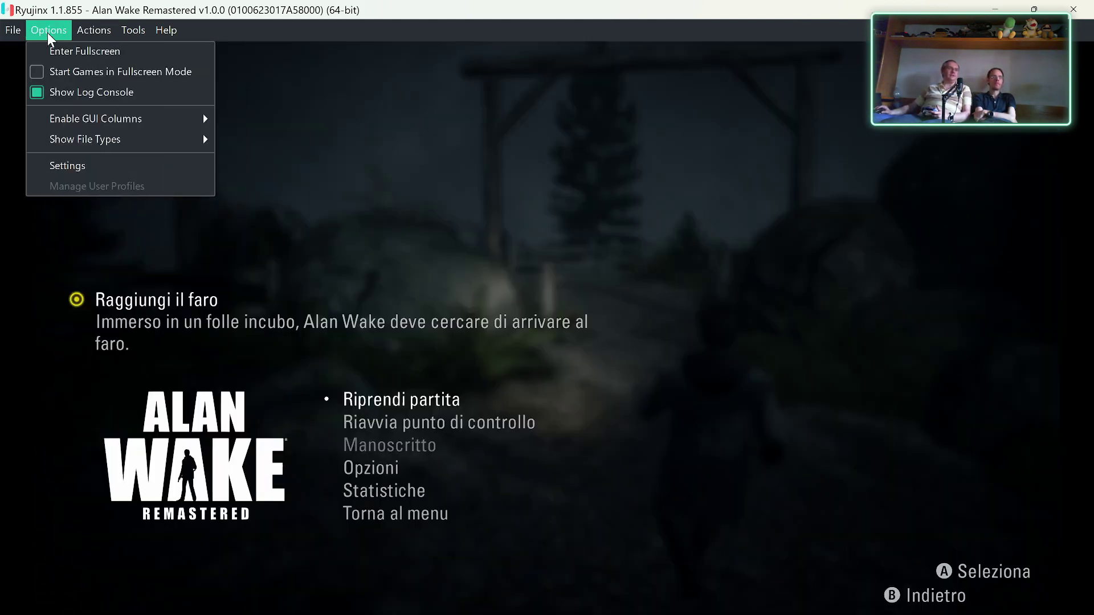
mouse_move(92, 28)
click(107, 91)
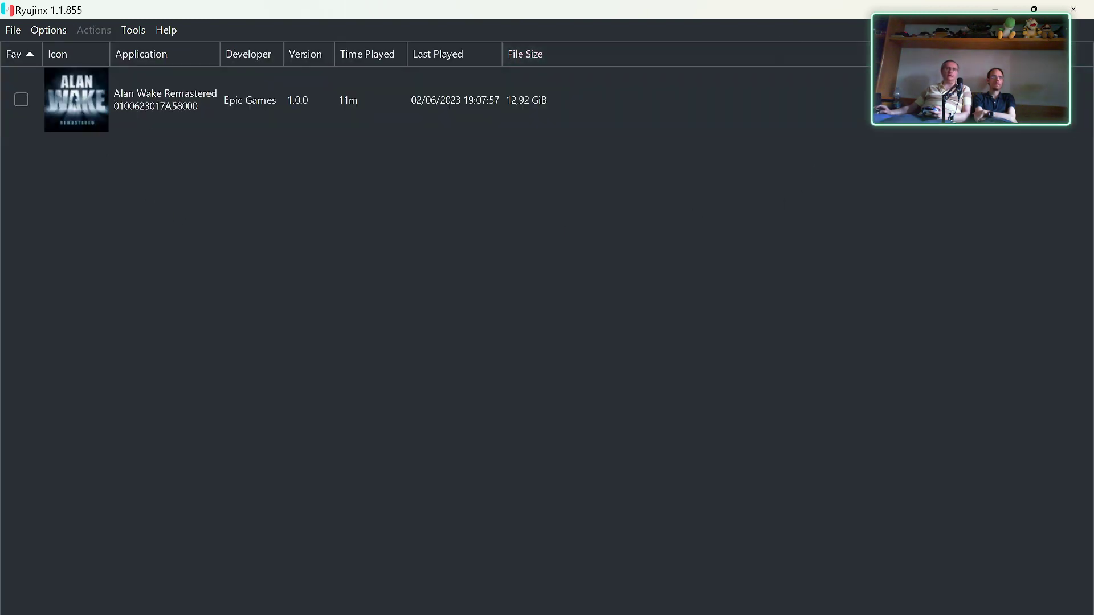
click(1082, 15)
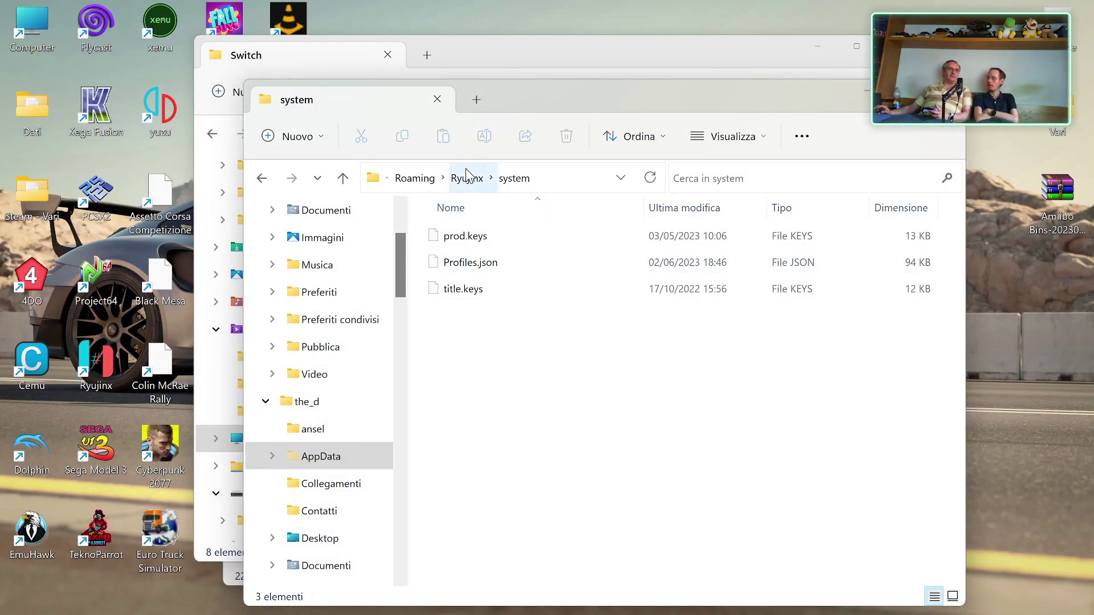
Check the Switch folder window, and close the window showing Ryujinx's system folder.
click(556, 60)
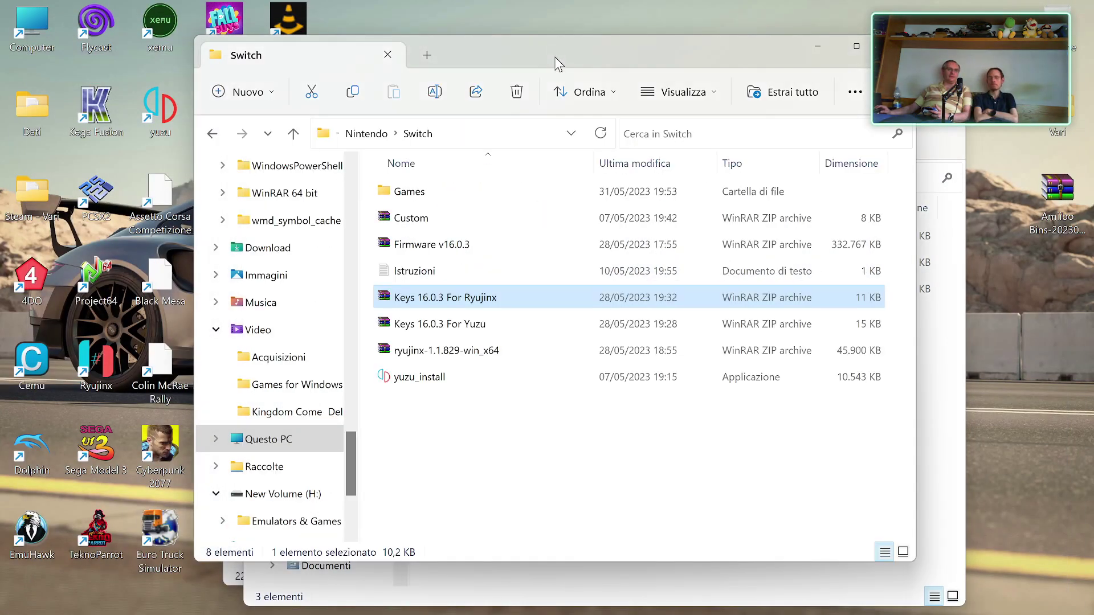
click(763, 589)
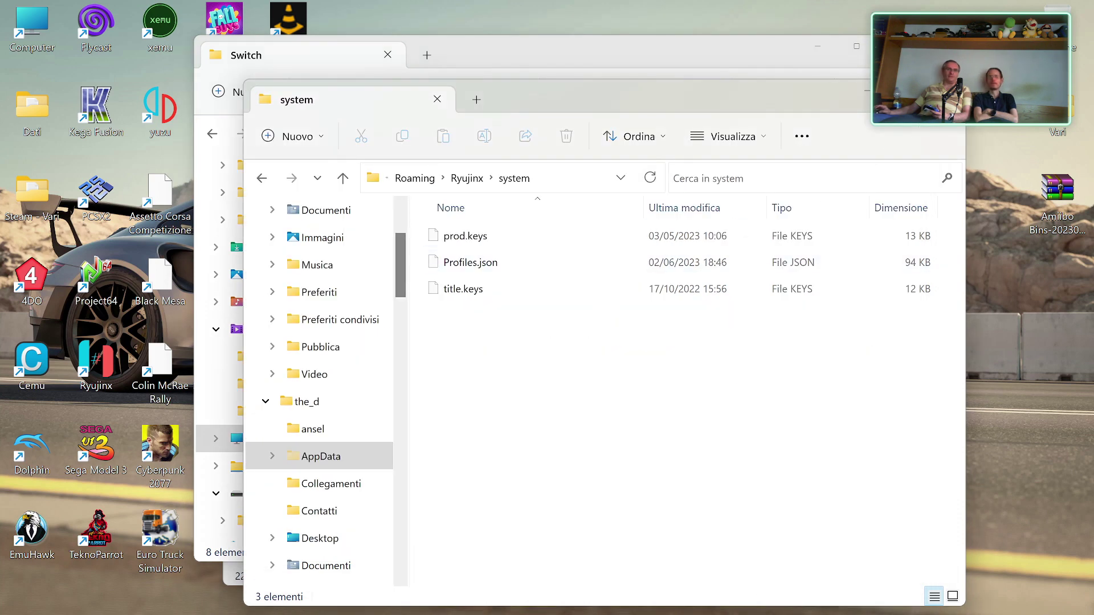
click(950, 98)
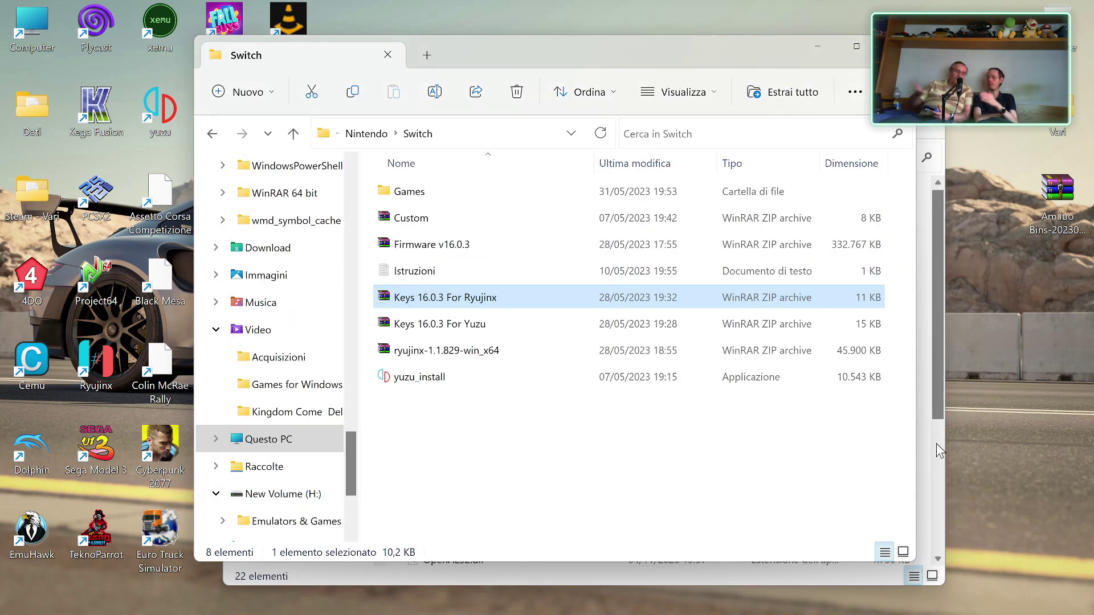
Bring the Ryujinx program folder window forward and browse from it to the games folder in Emulators & Games\Yuzu.
click(936, 425)
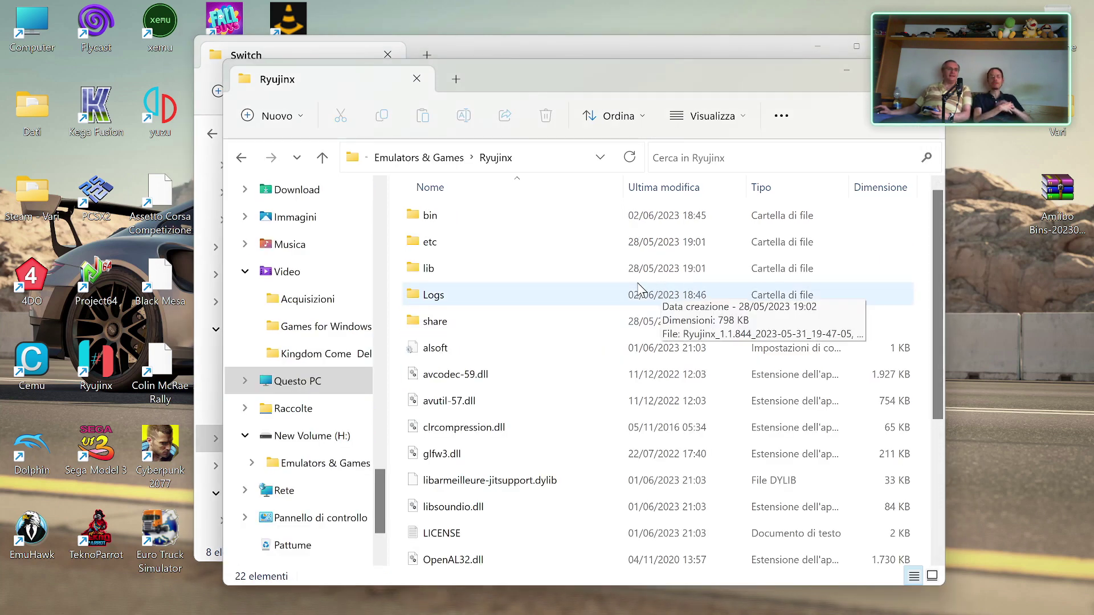
key(alt+Left)
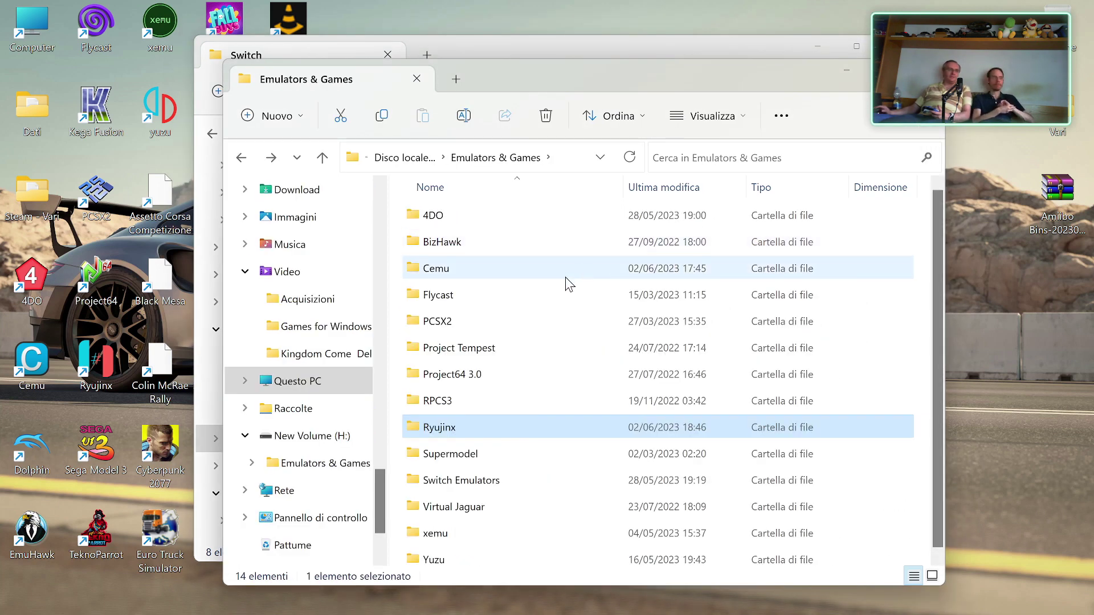
double_click(442, 558)
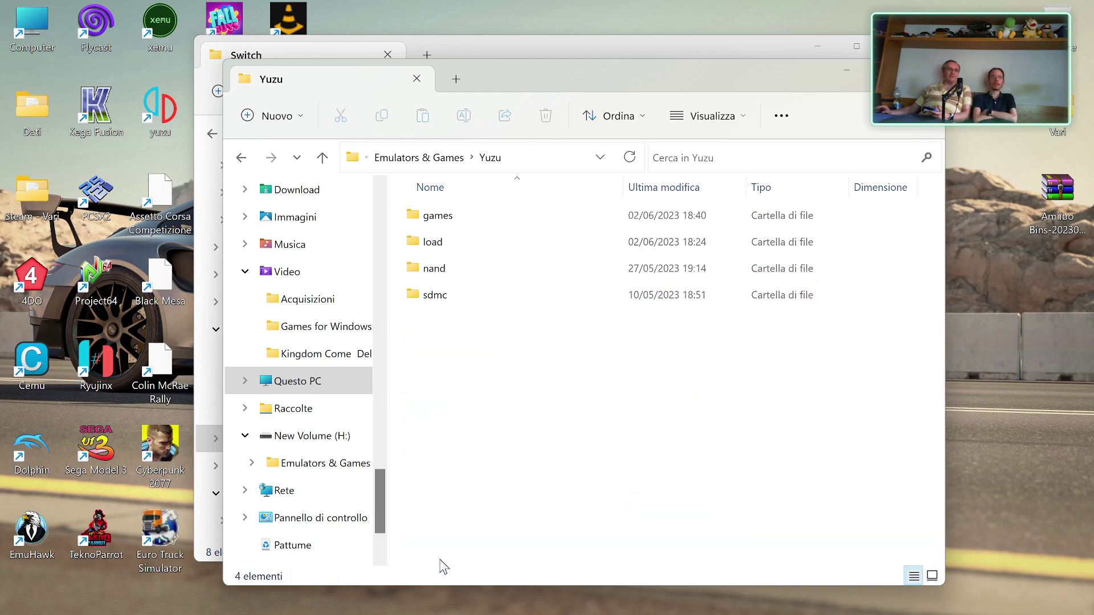
double_click(444, 222)
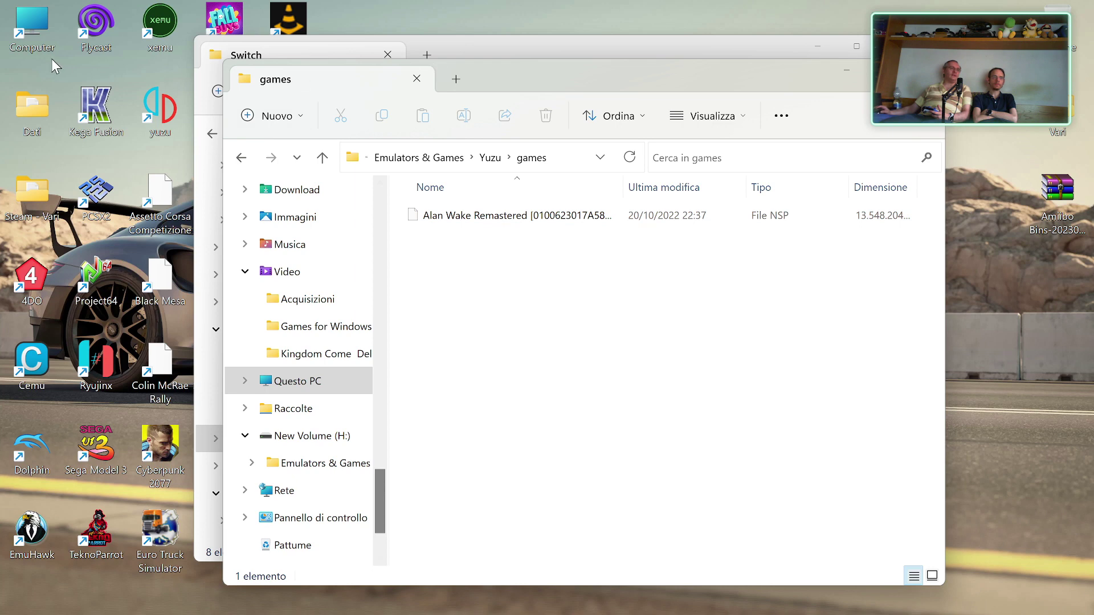
Open a new Questo PC window and browse through the user profile folder to AppData\Roaming.
double_click(31, 28)
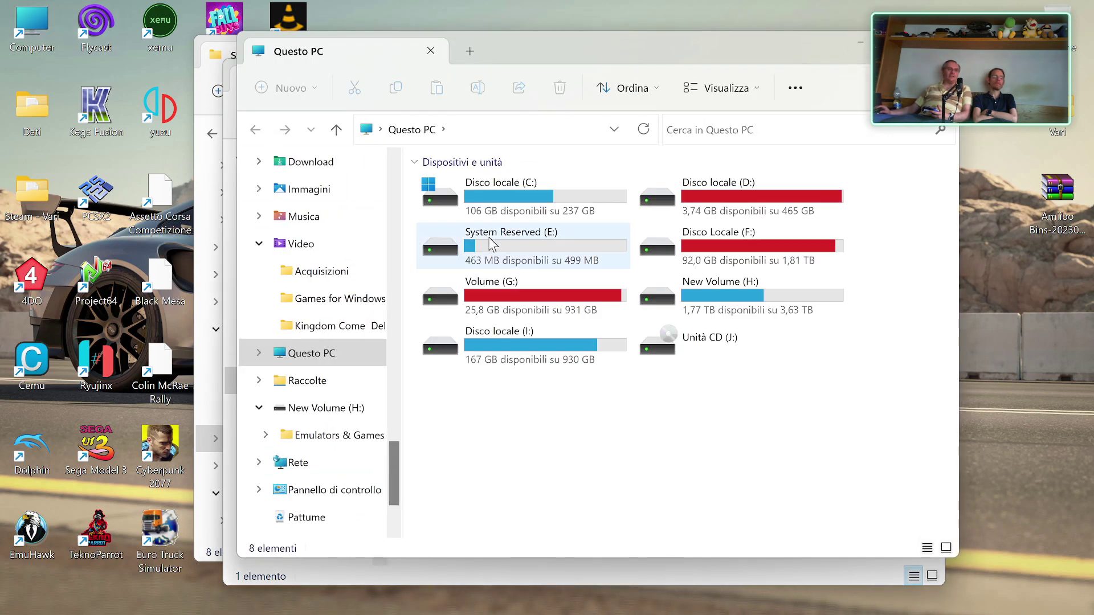
scroll(363, 242, up, 6)
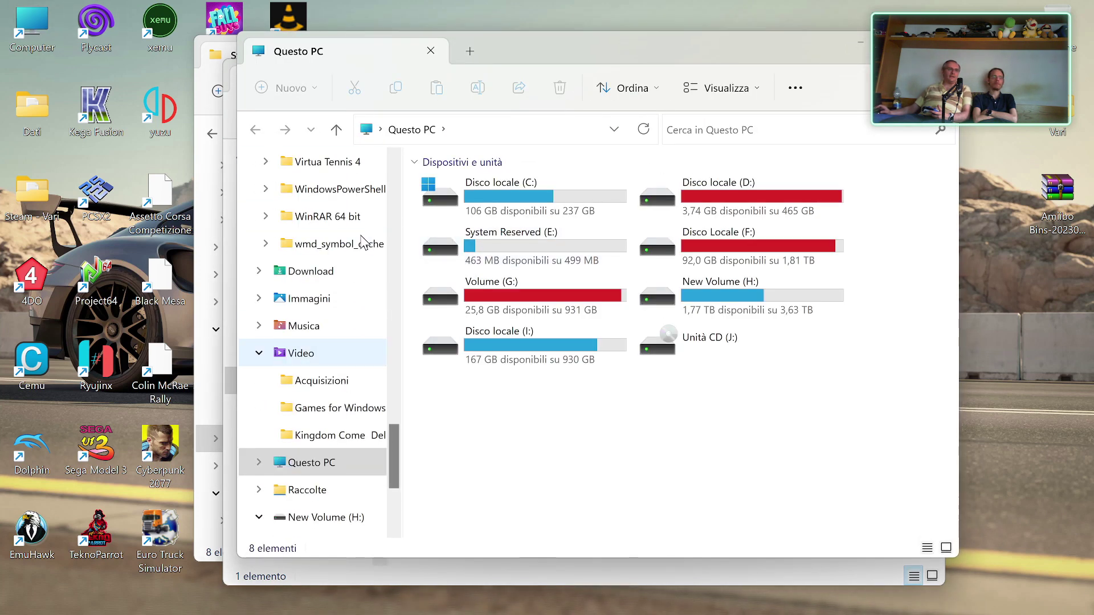
drag(394, 409, 398, 228)
click(299, 420)
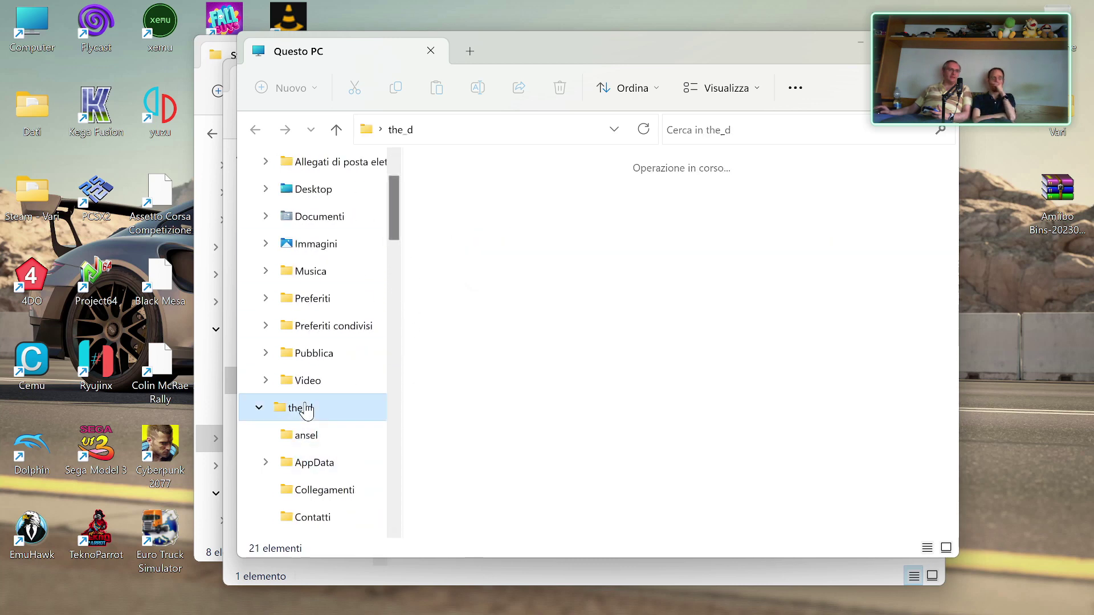
double_click(495, 194)
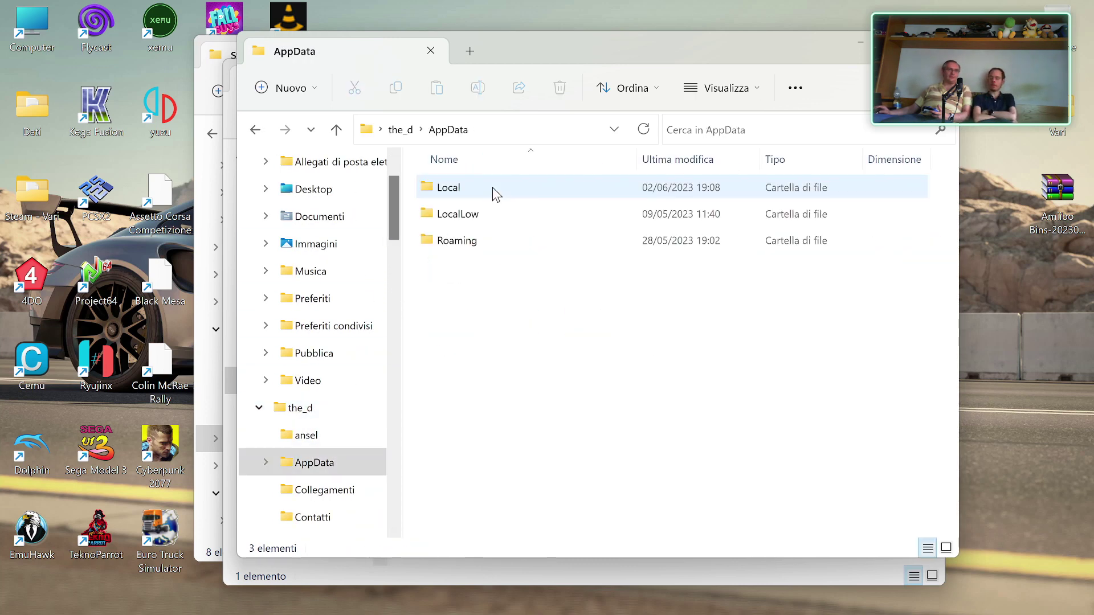
double_click(451, 243)
Open the Ryujinx folder in Roaming, view the key files in its system folder, and return to Ryujinx.
scroll(805, 366, down, 8)
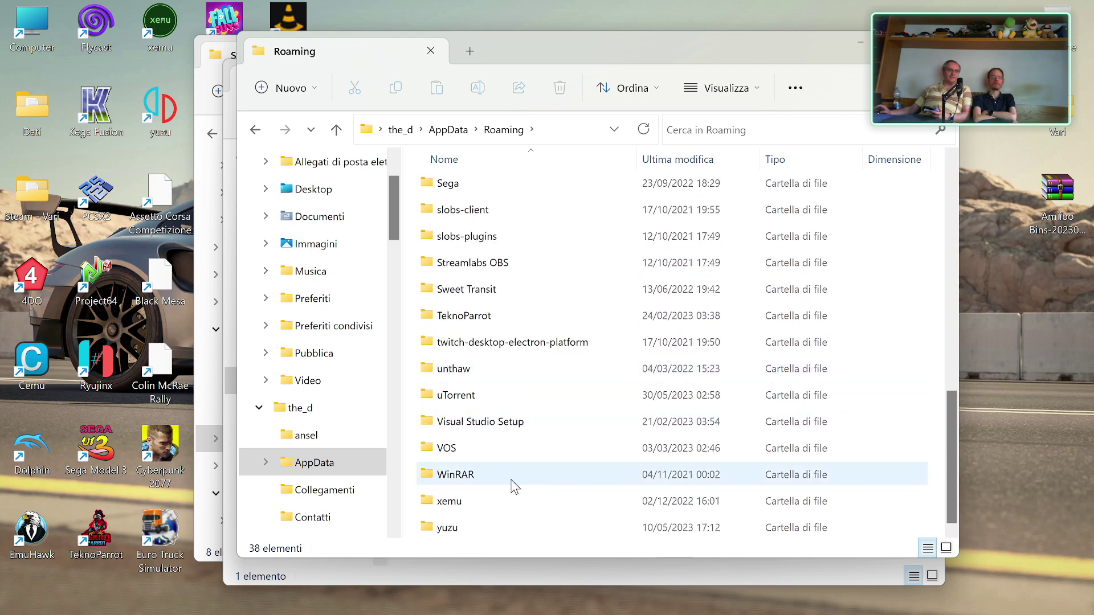
scroll(464, 262, up, 3)
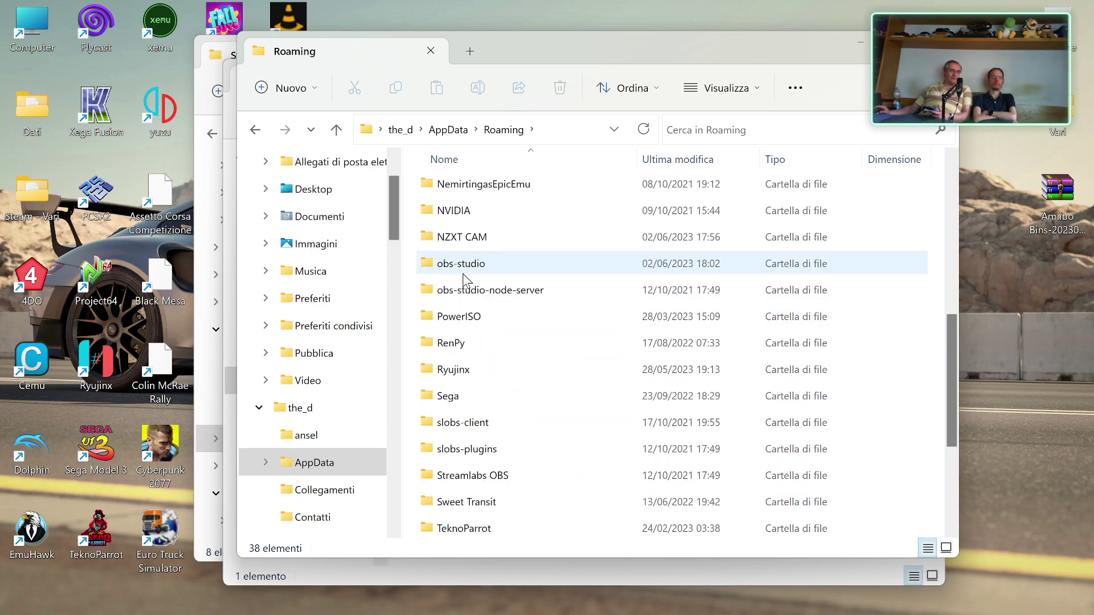
double_click(453, 370)
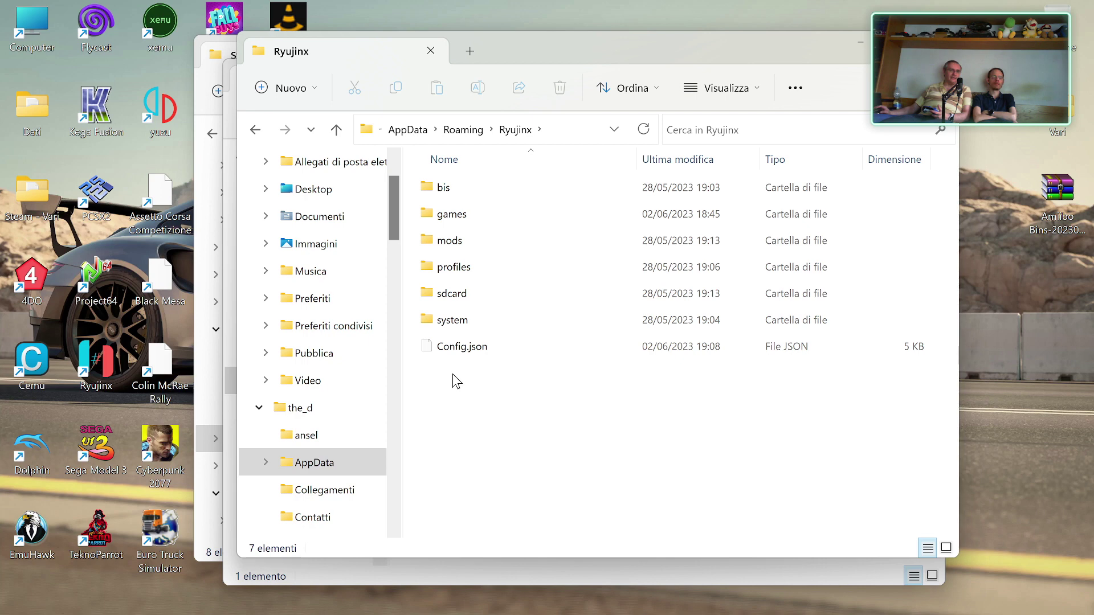
double_click(459, 325)
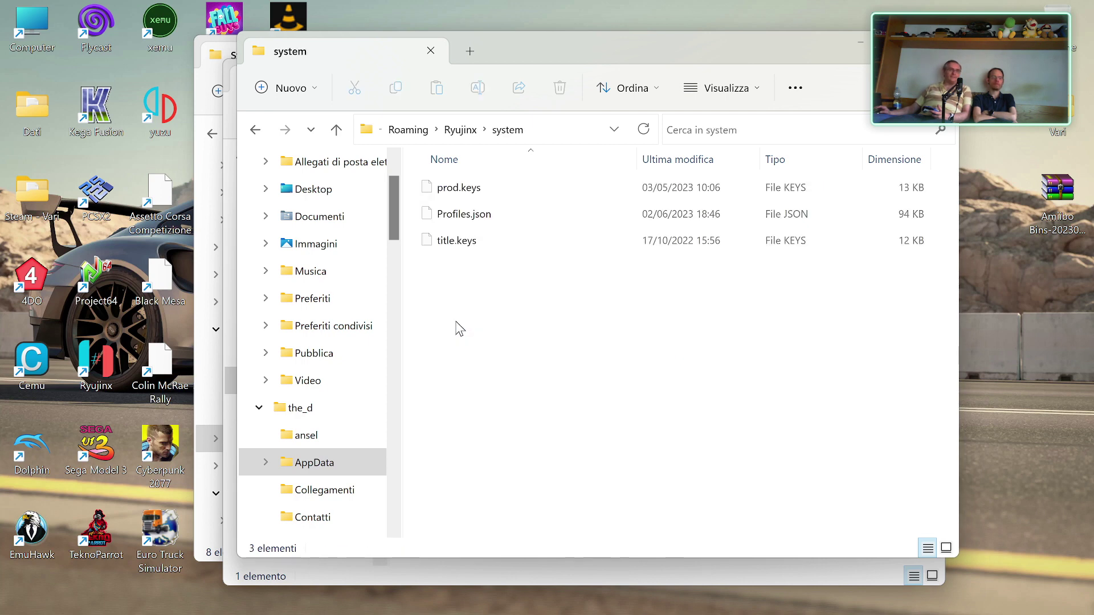
key(alt+Left)
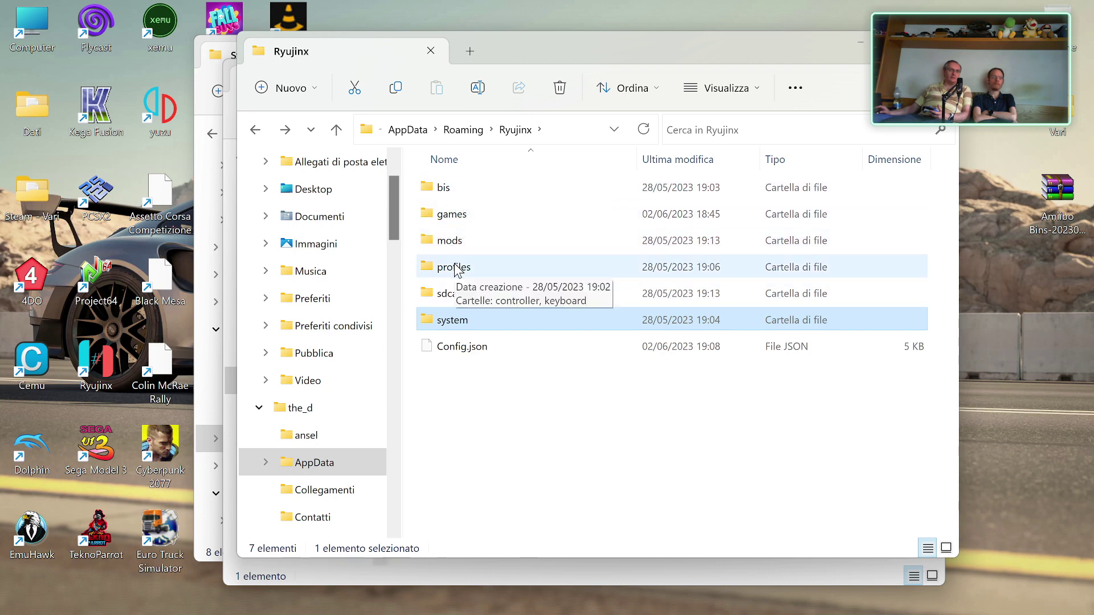
double_click(443, 189)
click(446, 219)
double_click(446, 215)
double_click(446, 214)
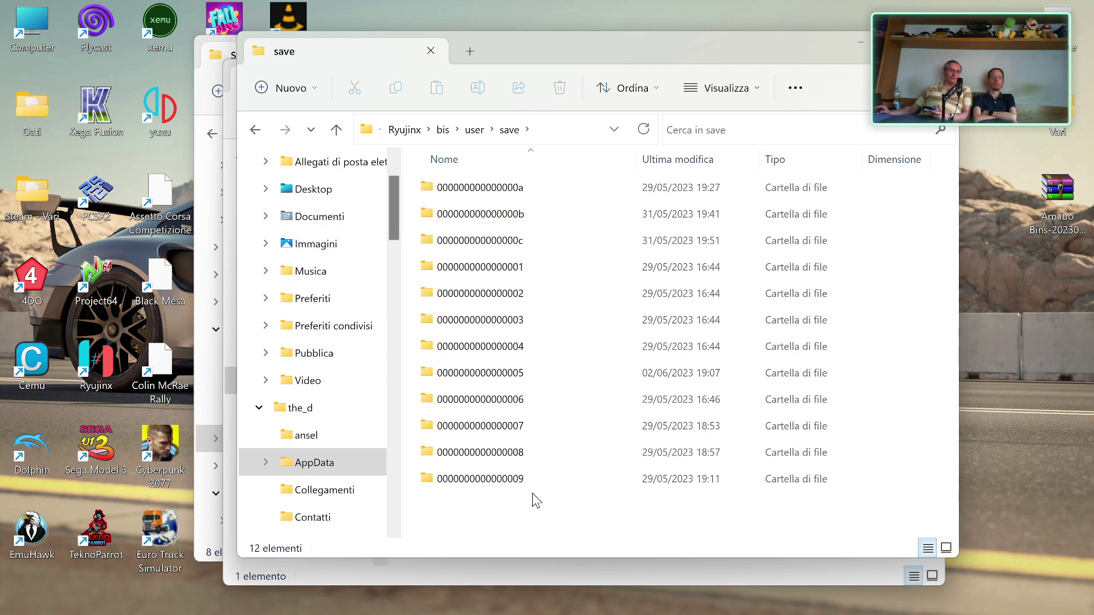
mouse_move(515, 485)
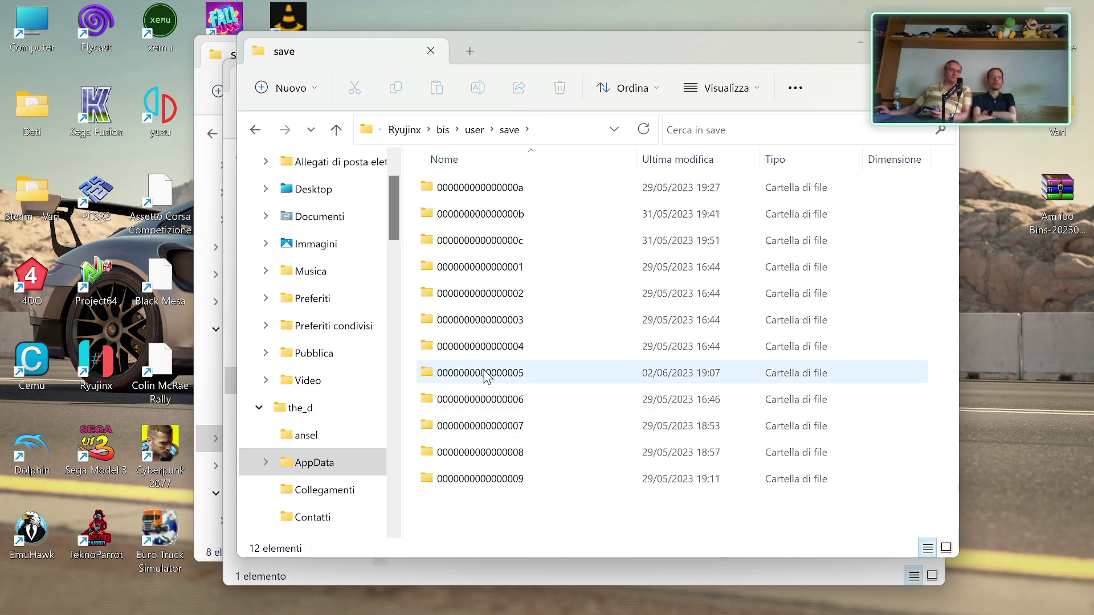
mouse_move(525, 380)
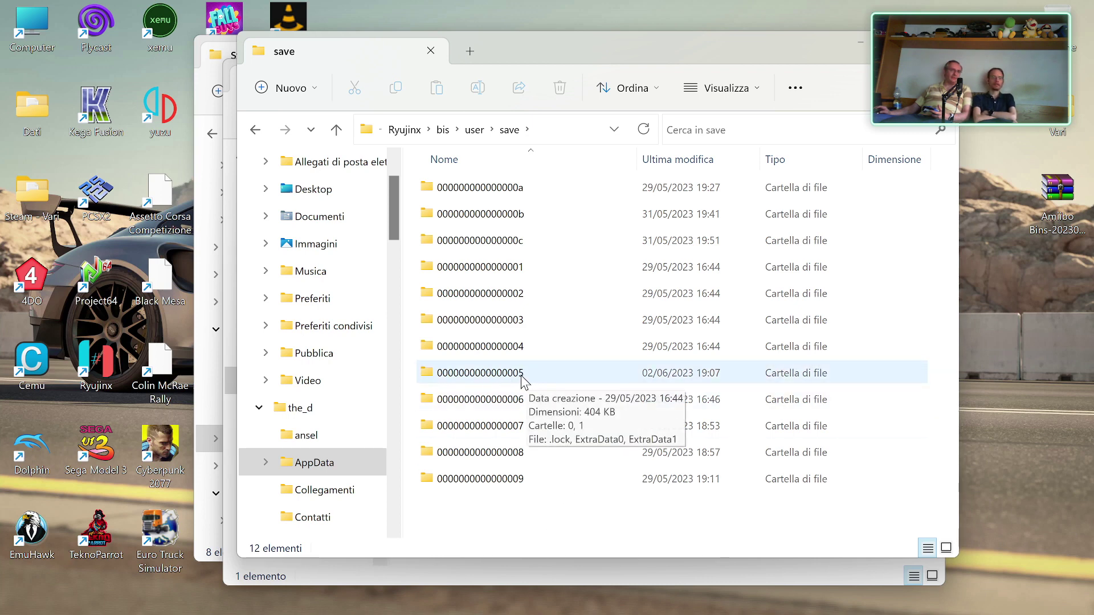
Go back to the user folder, view the save folder's contents once more, and return to user.
key(BackSpace)
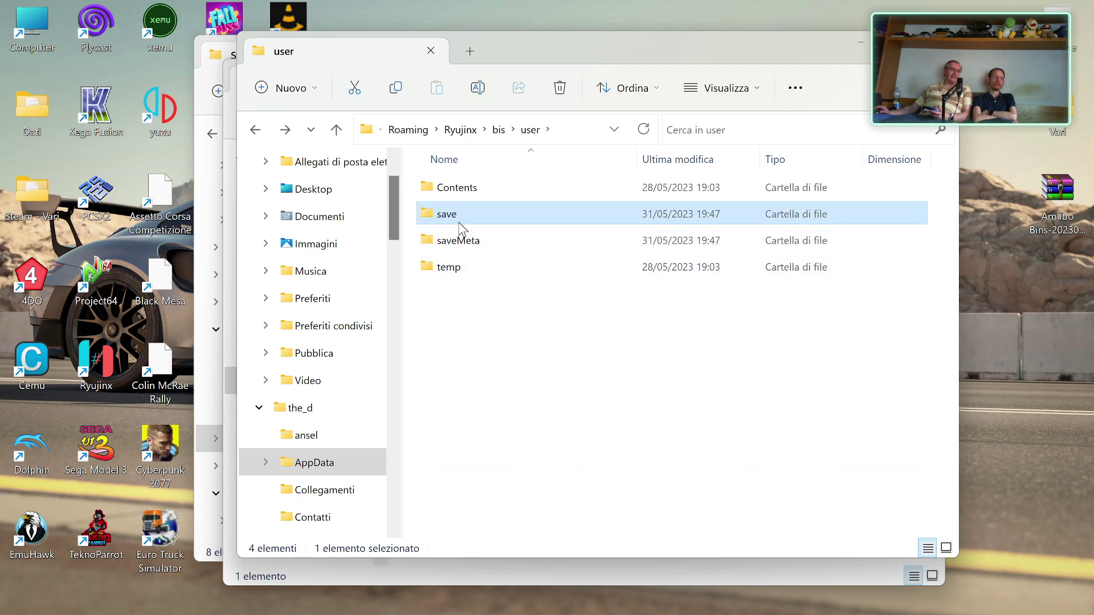
mouse_move(456, 217)
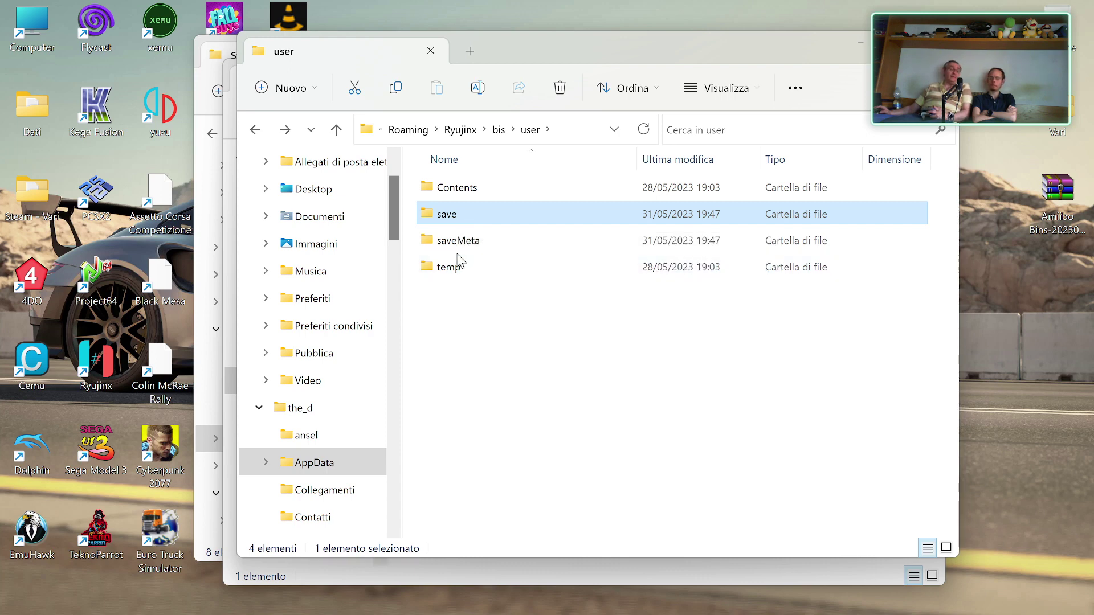
double_click(446, 216)
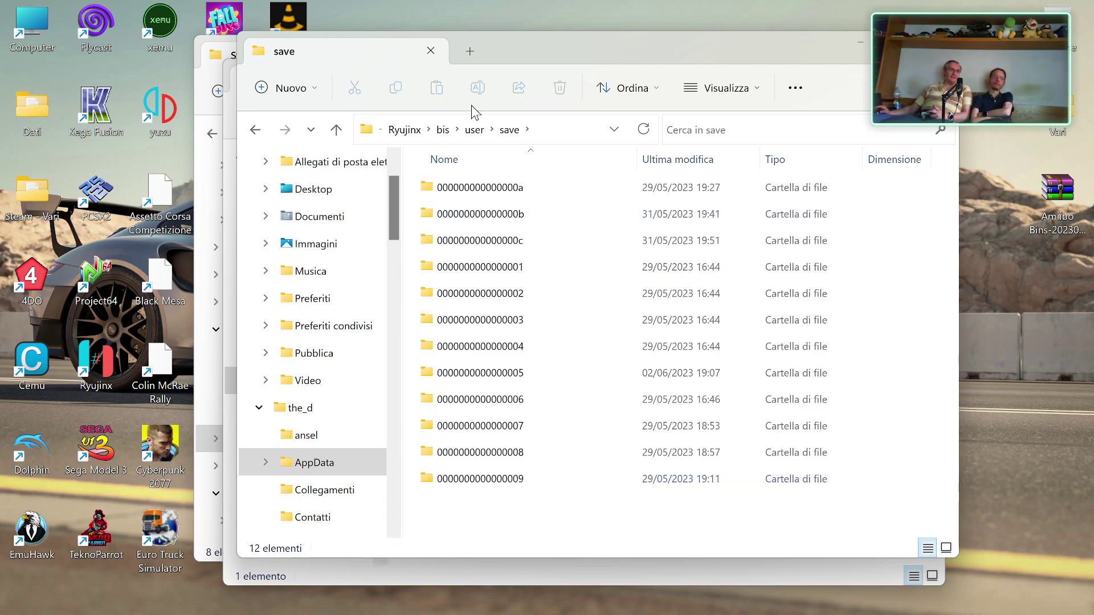
key(alt+Left)
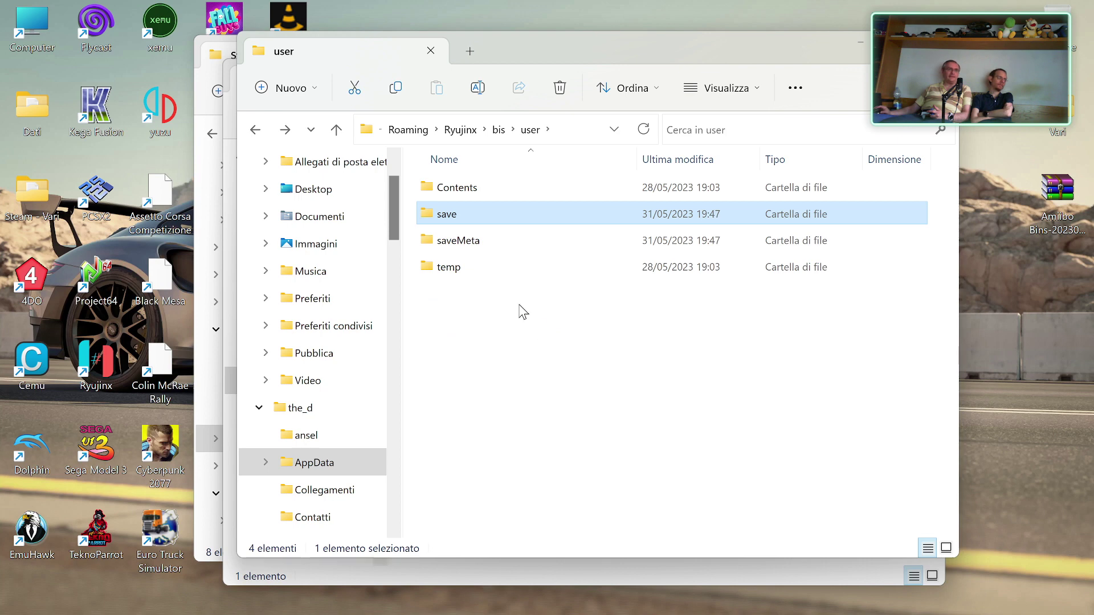
Examine the registered folder within user\Contents and go back up to the bis folder.
double_click(453, 191)
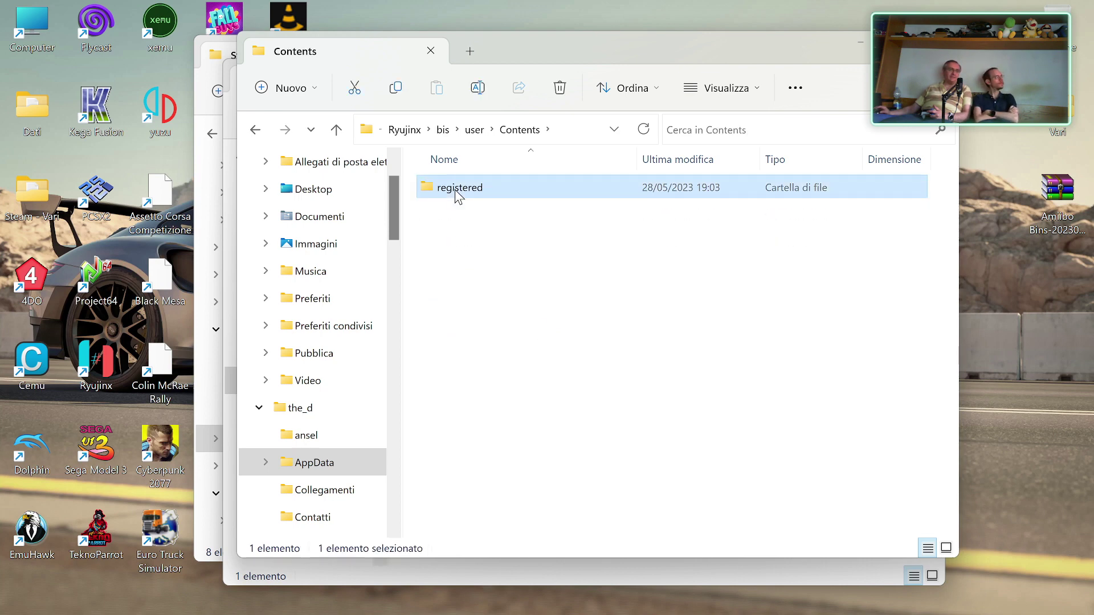
double_click(455, 191)
key(alt+Left)
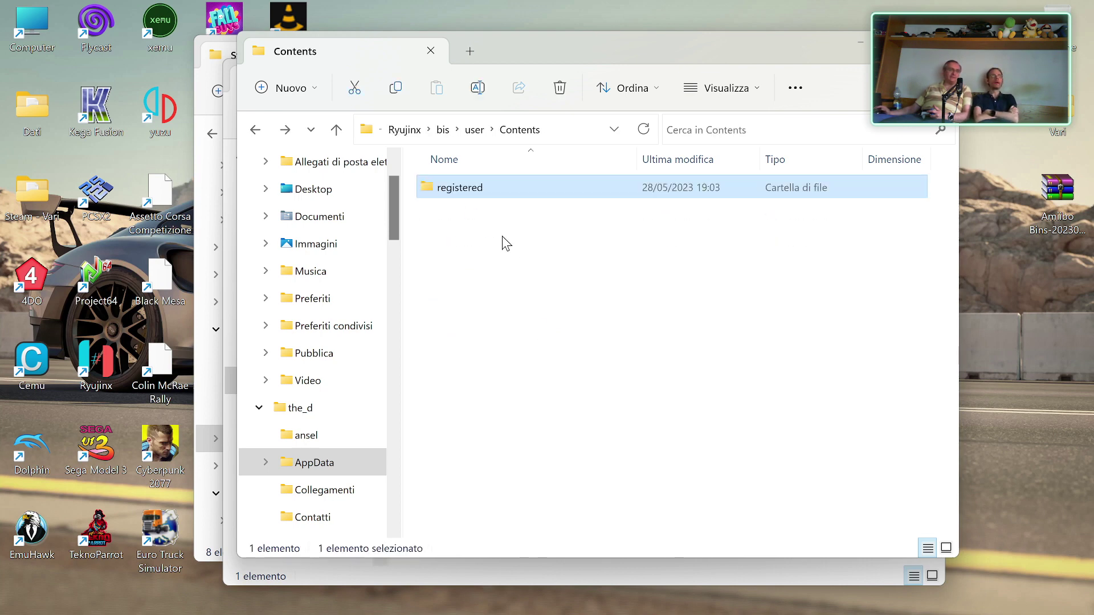
key(alt+Left)
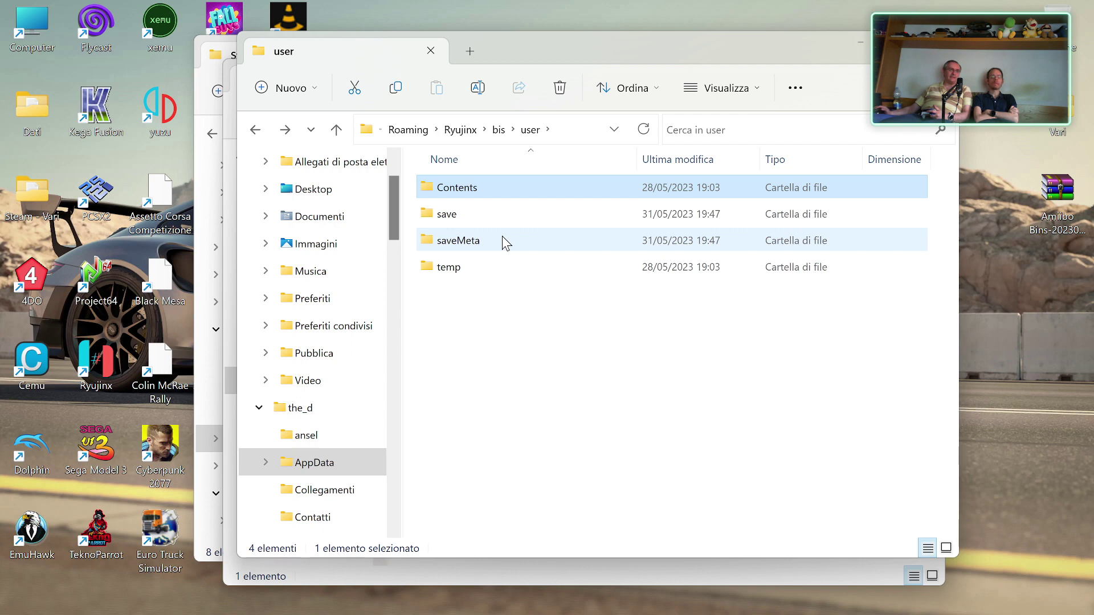
double_click(461, 193)
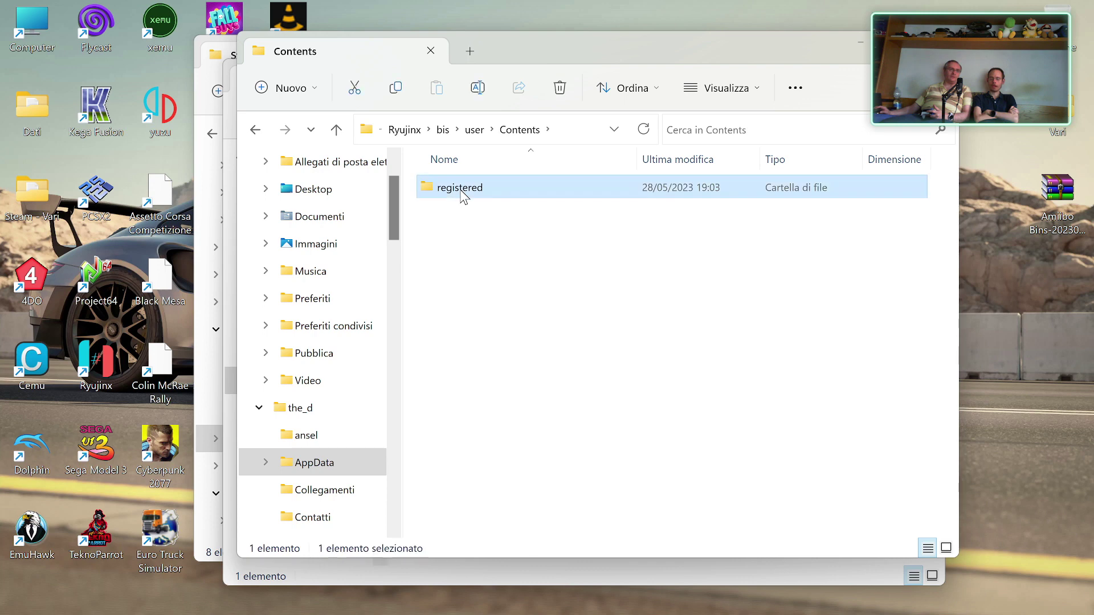
double_click(463, 192)
key(alt+Left)
key(alt+Left)
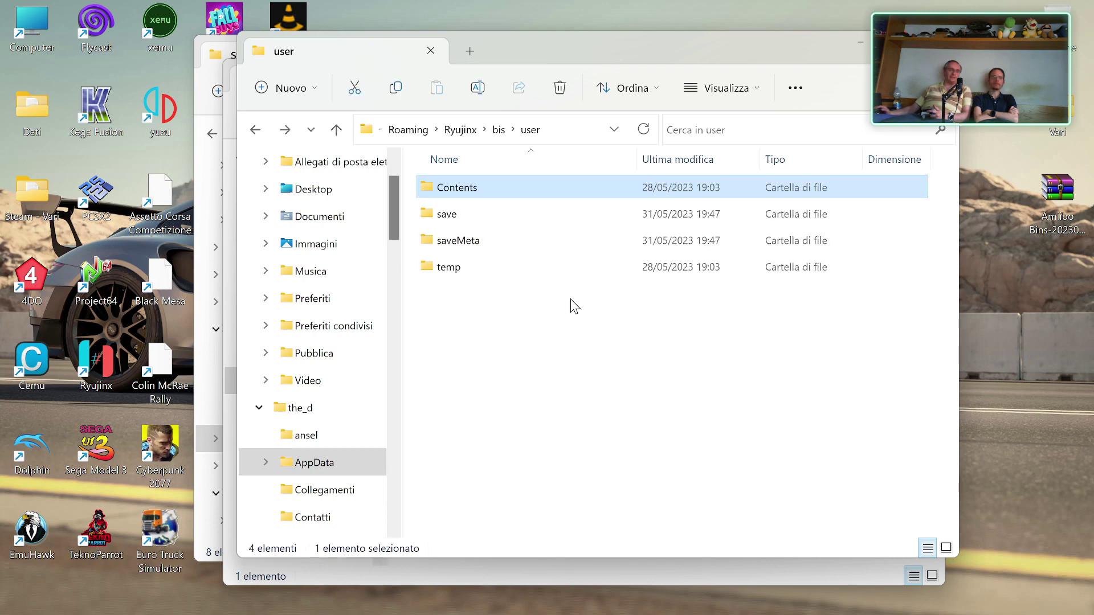
key(alt+Left)
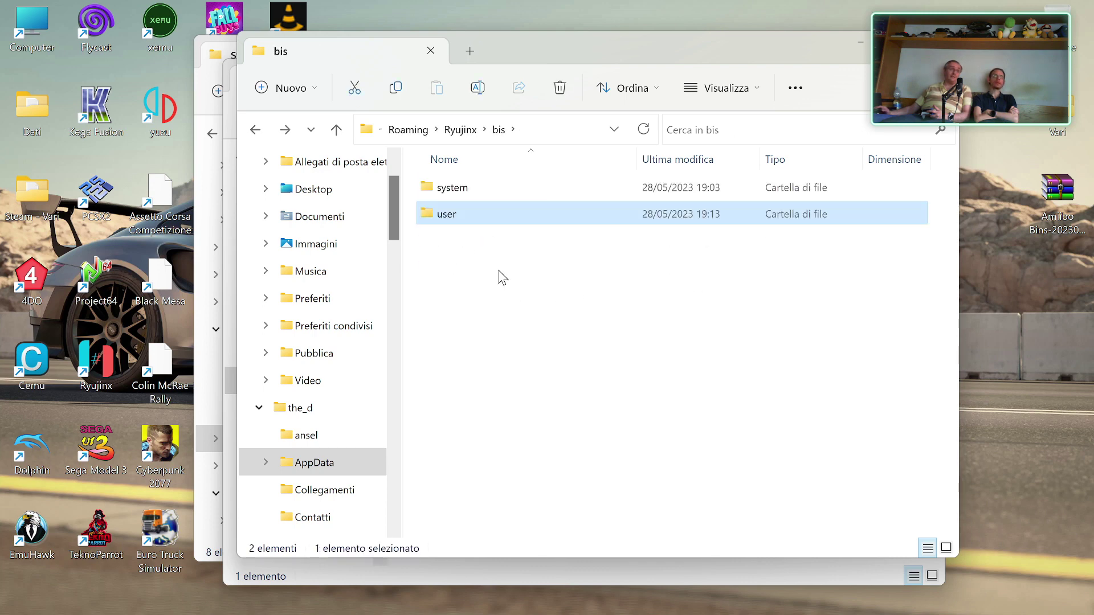
Check the registered folder within bis\system\Contents, and return to bis to open its user folder.
double_click(443, 190)
double_click(444, 192)
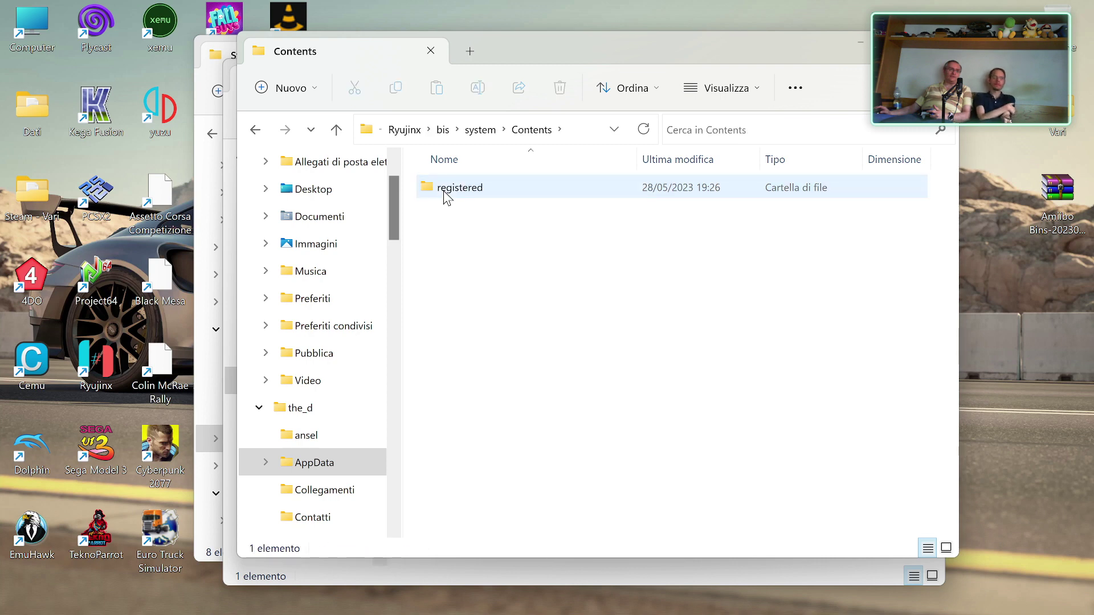
double_click(446, 193)
key(alt+Left)
key(alt+Left)
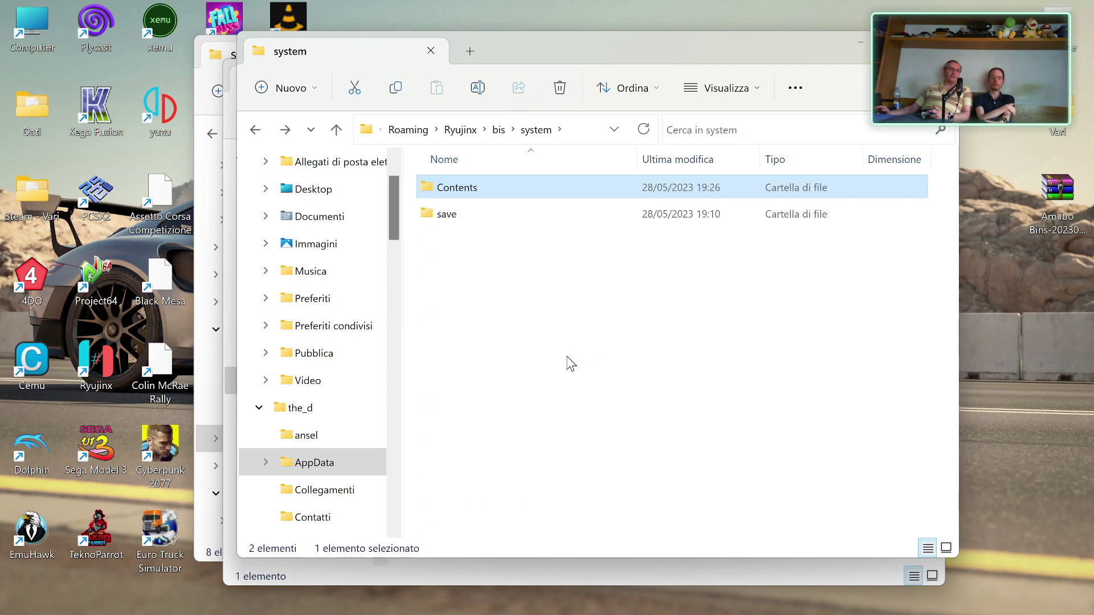
key(alt+Left)
double_click(450, 215)
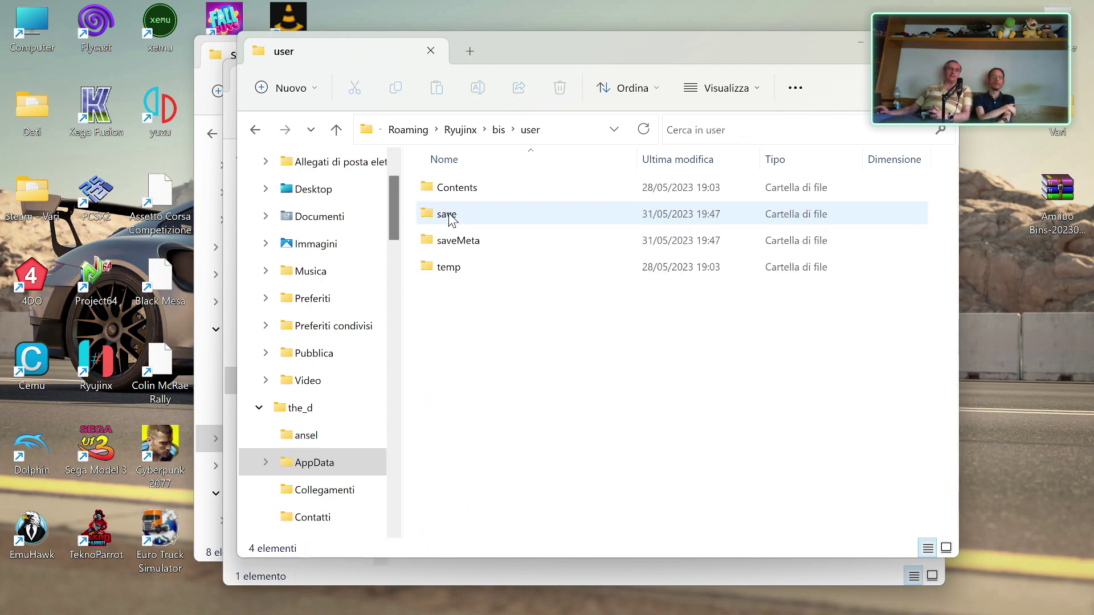
Check the registered folder within user\Contents again, and return to the Ryujinx folder to examine the sdcard and system folders' details.
double_click(453, 188)
double_click(458, 197)
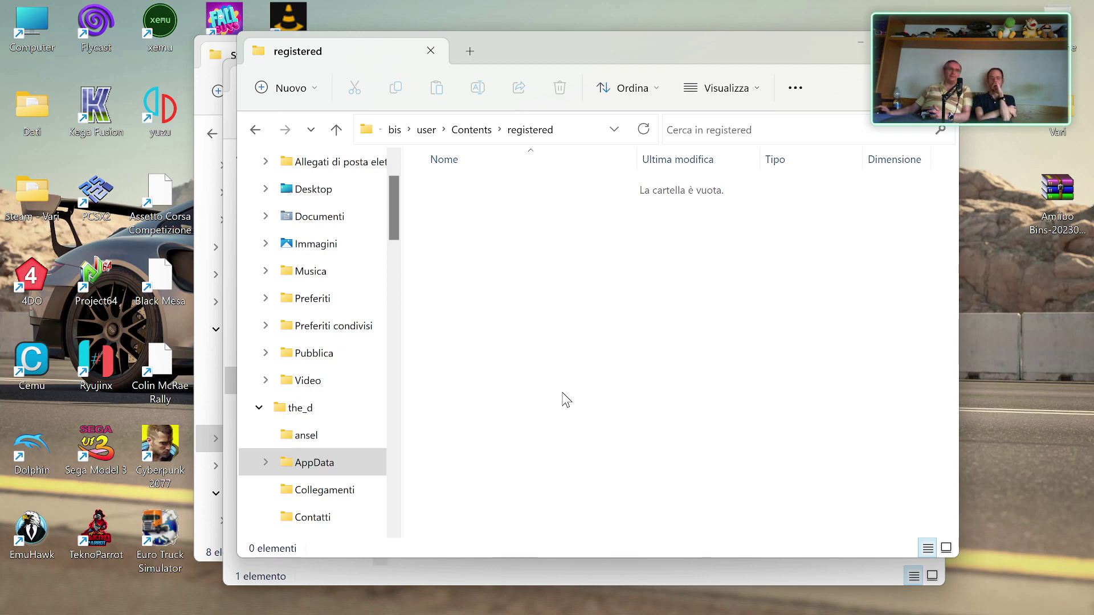
key(alt+Up)
key(alt+Up)
key(alt+Up)
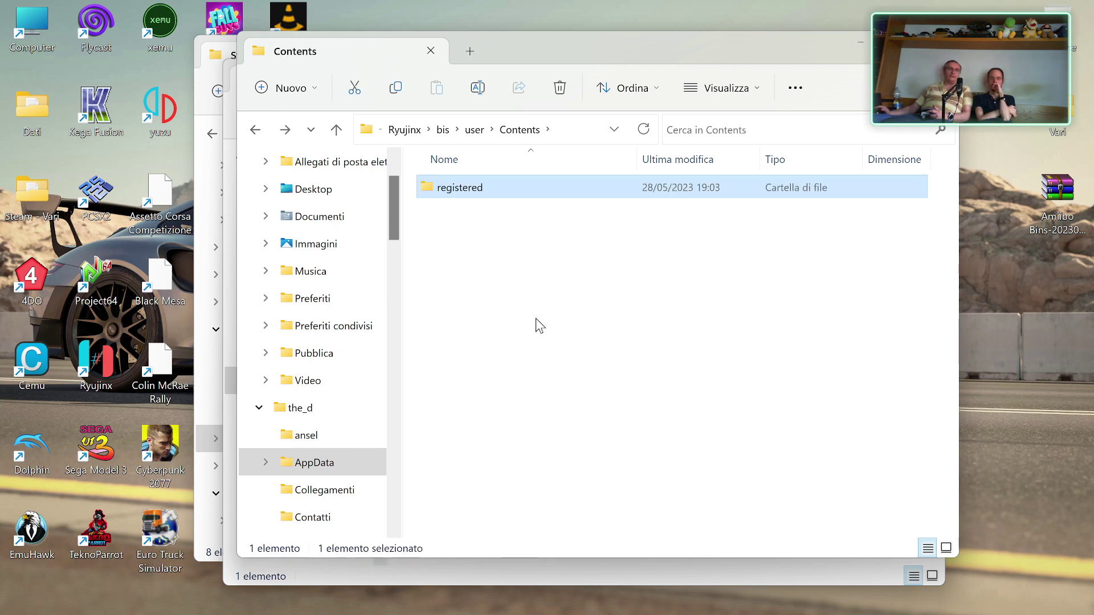
key(alt+Up)
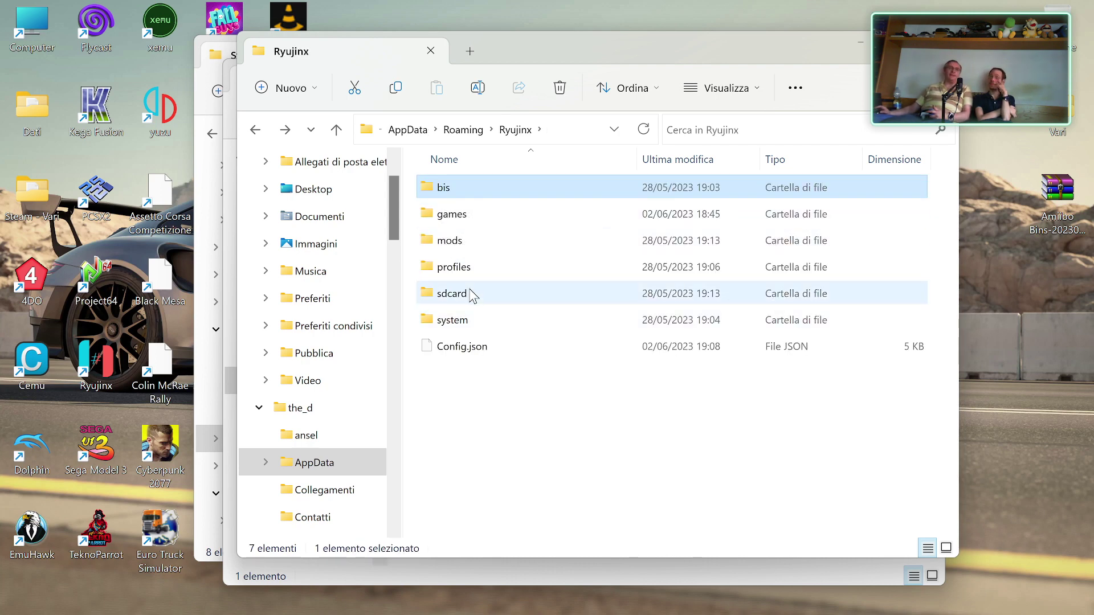
mouse_move(466, 298)
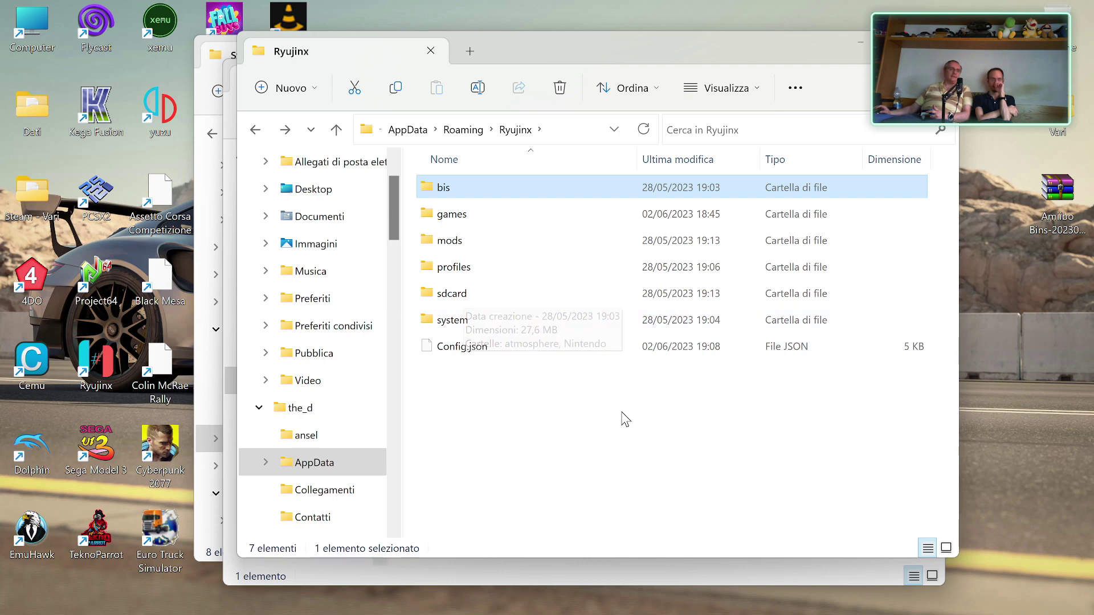
mouse_move(511, 324)
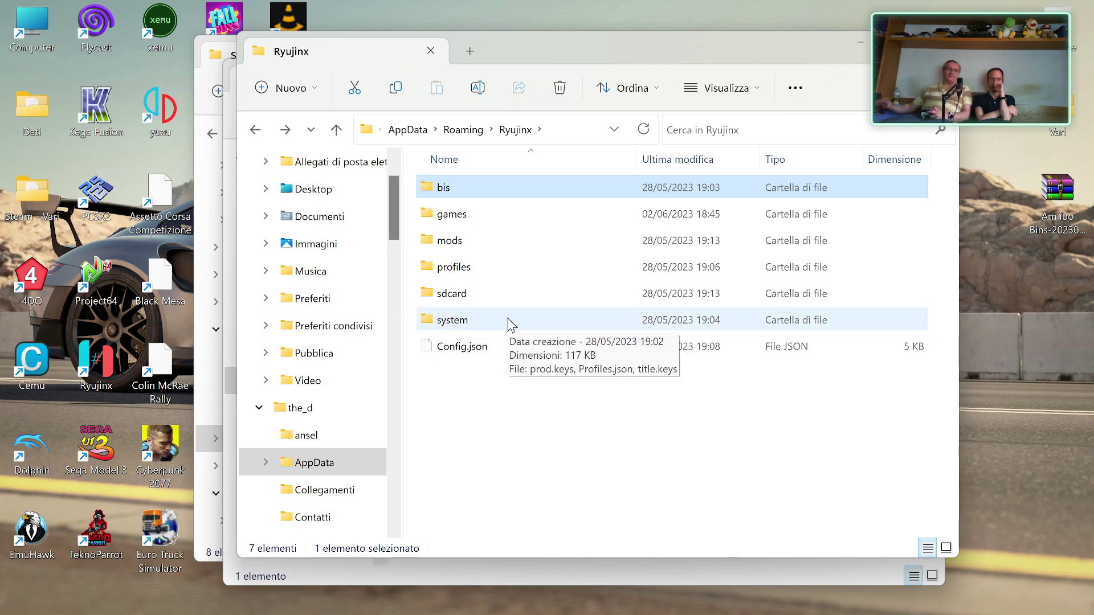
Examine the game folder inside Ryujinx's mods\contents folder, return to mods, and close that folder window.
double_click(453, 238)
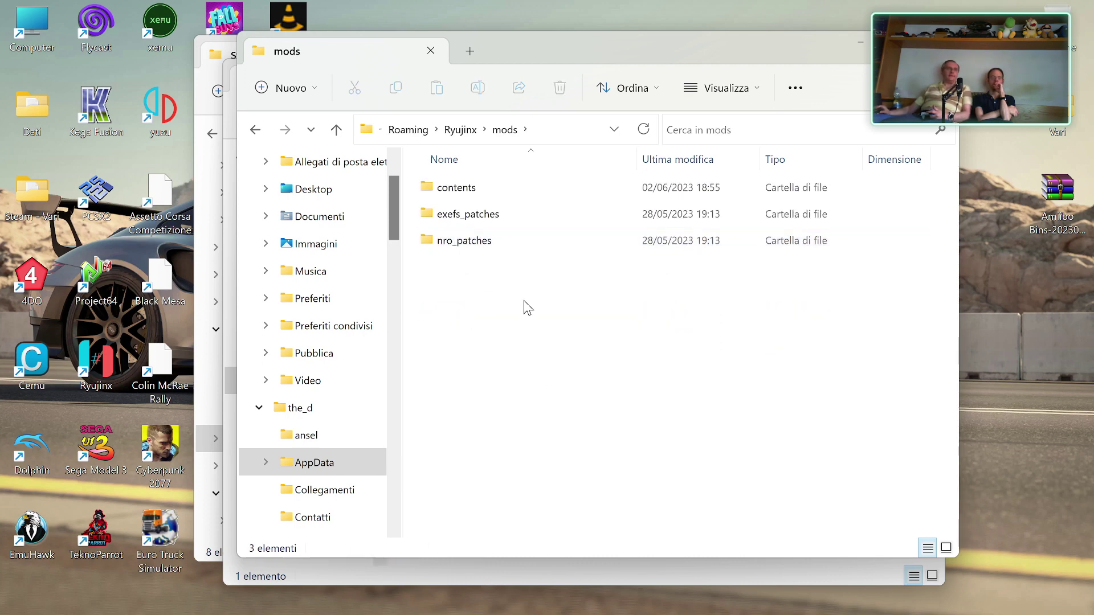
key(alt+Left)
double_click(450, 240)
click(454, 192)
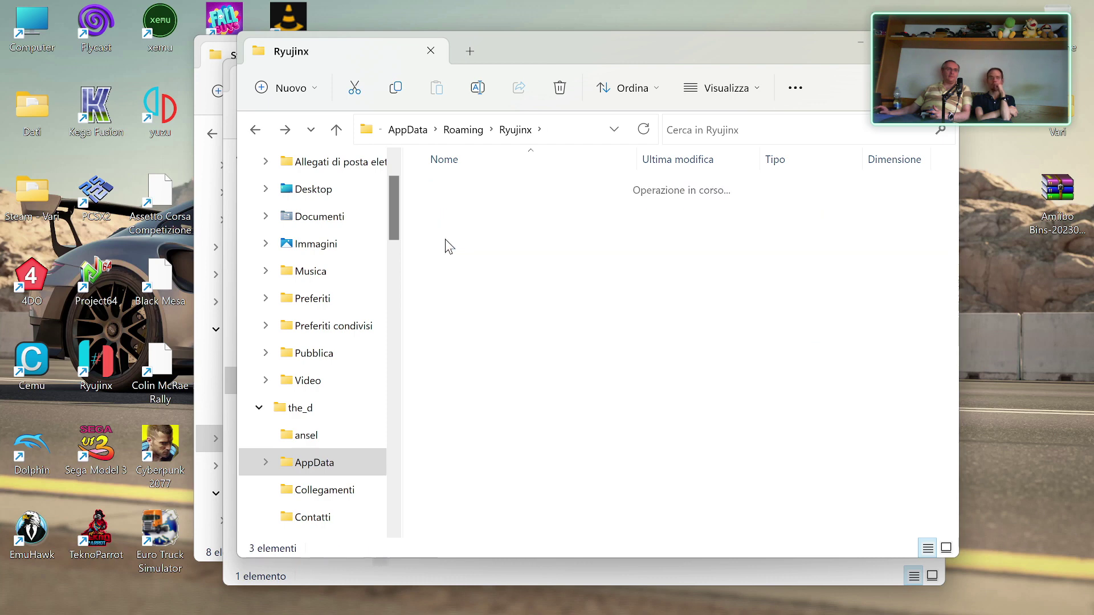
double_click(454, 192)
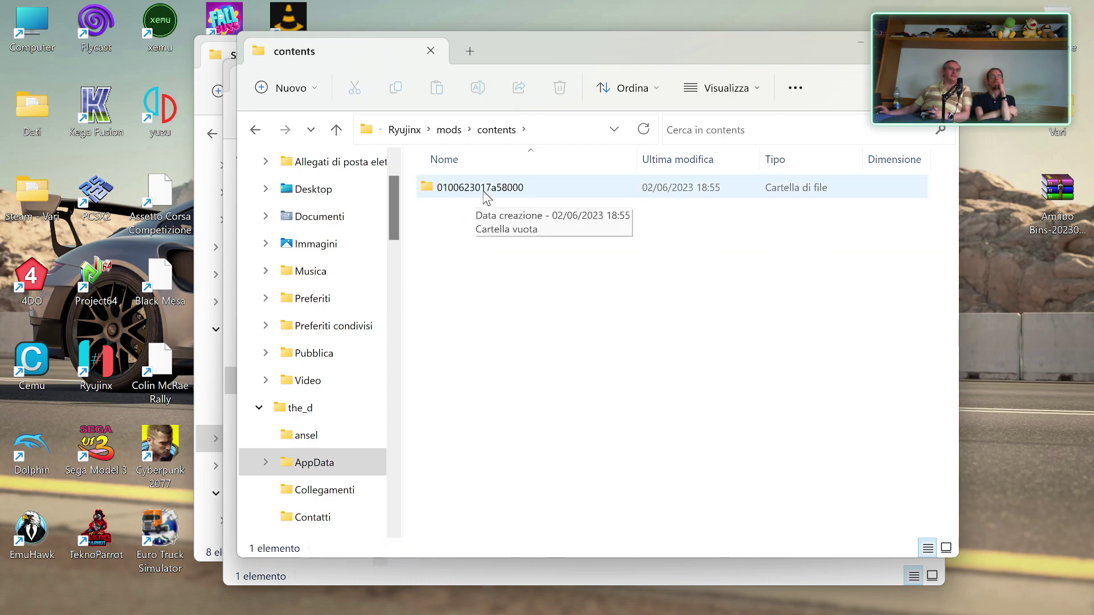
key(alt+Left)
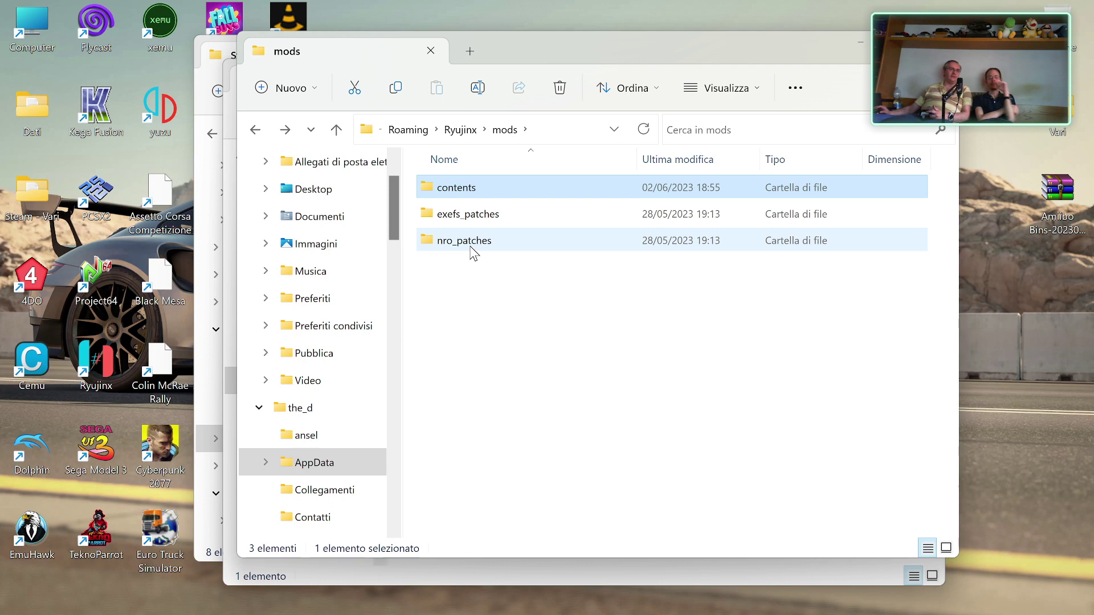
click(479, 320)
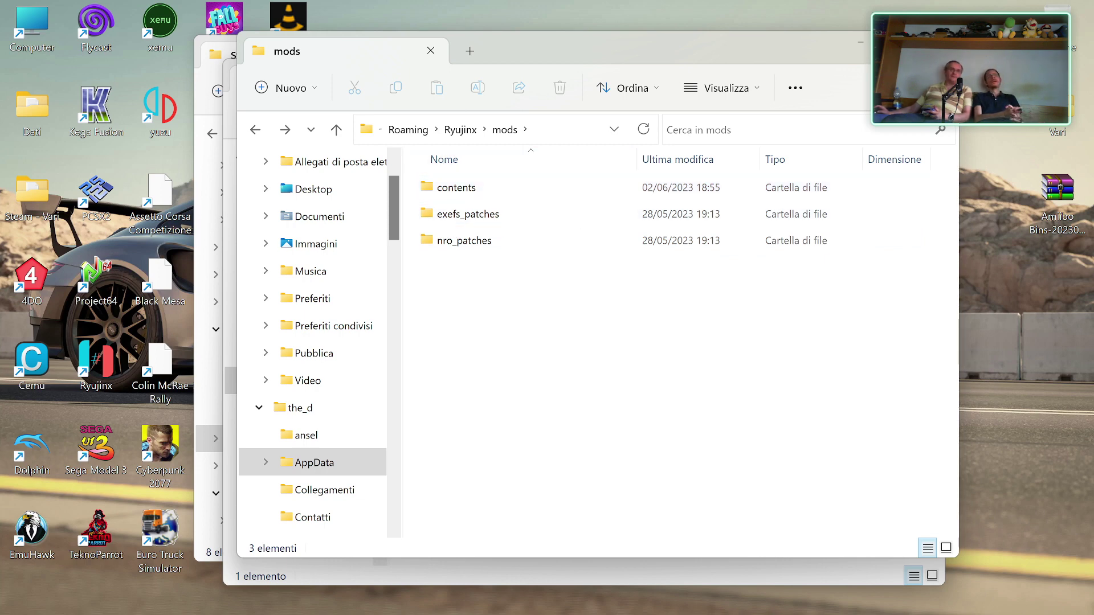
click(944, 50)
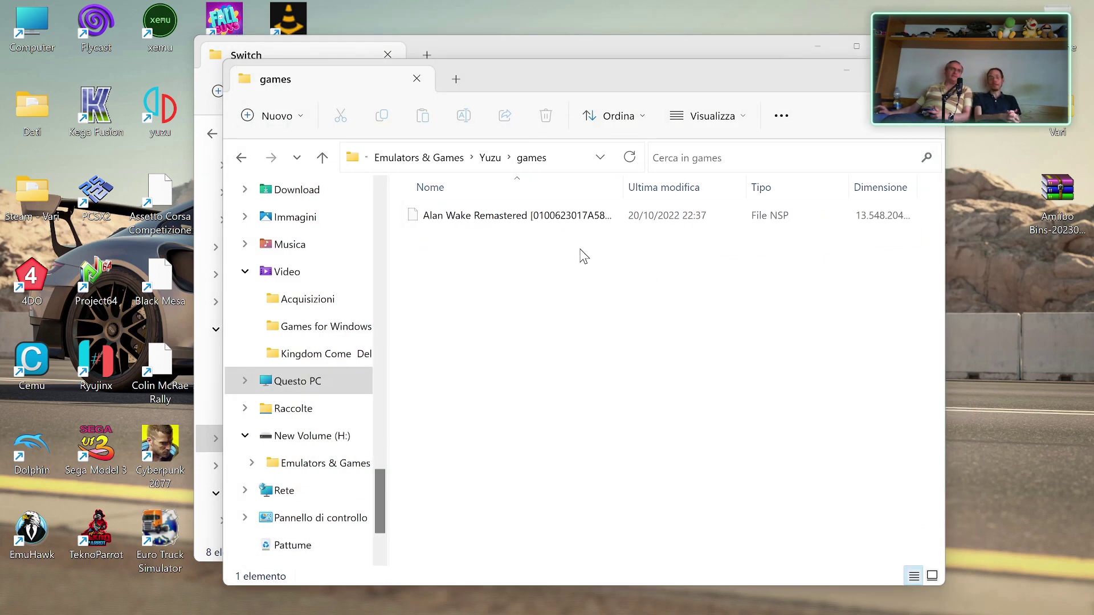
Delete the Alan Wake Remastered NSP file from the Yuzu games folder and empty the Recycle Bin.
right_click(528, 217)
click(687, 238)
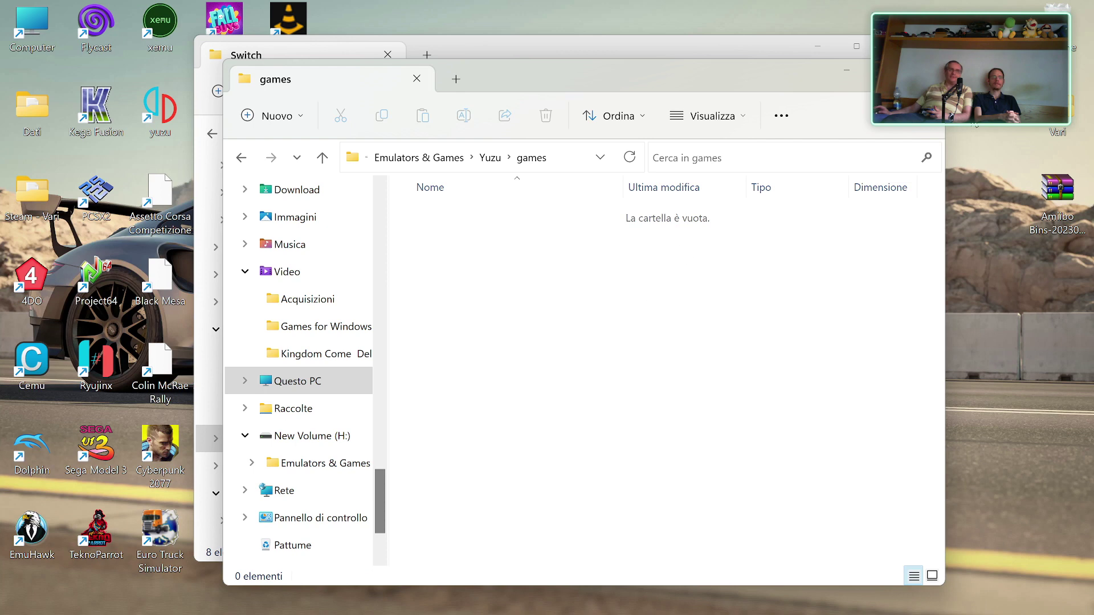
right_click(1083, 26)
click(826, 117)
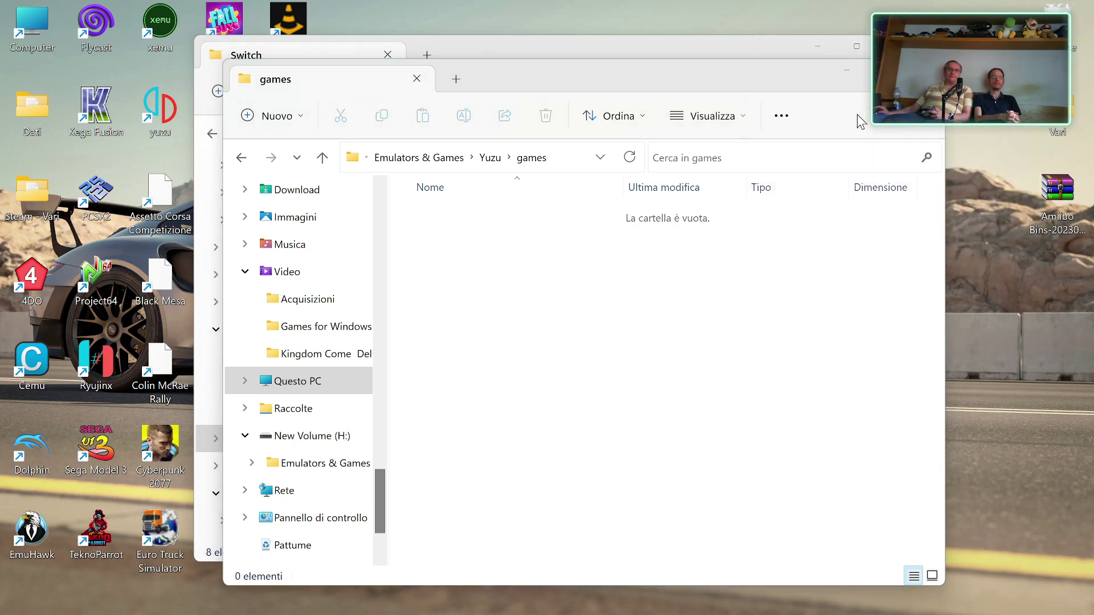
click(610, 371)
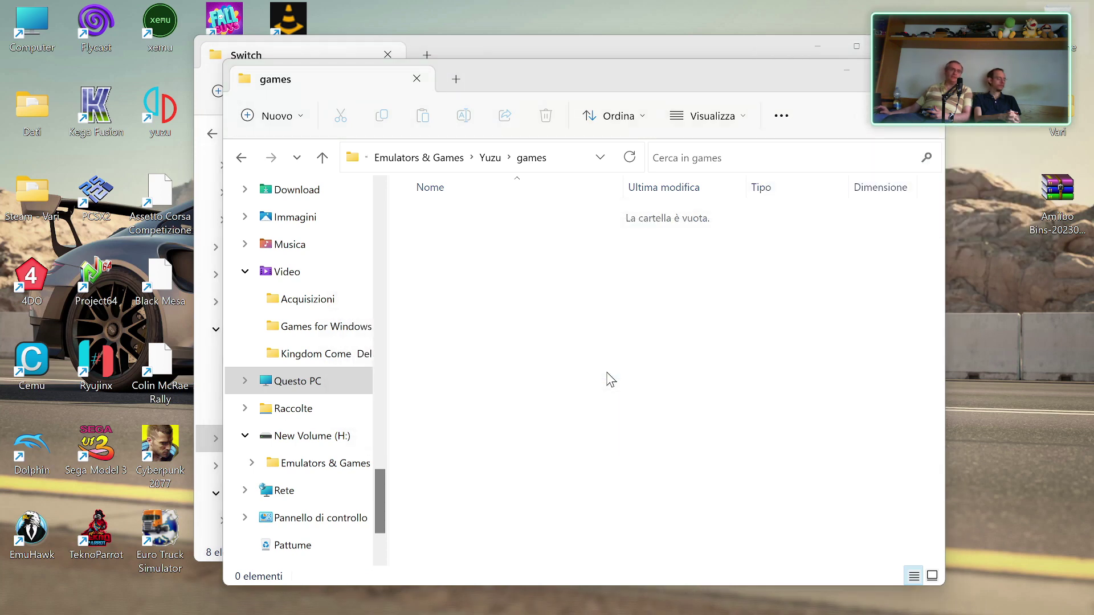